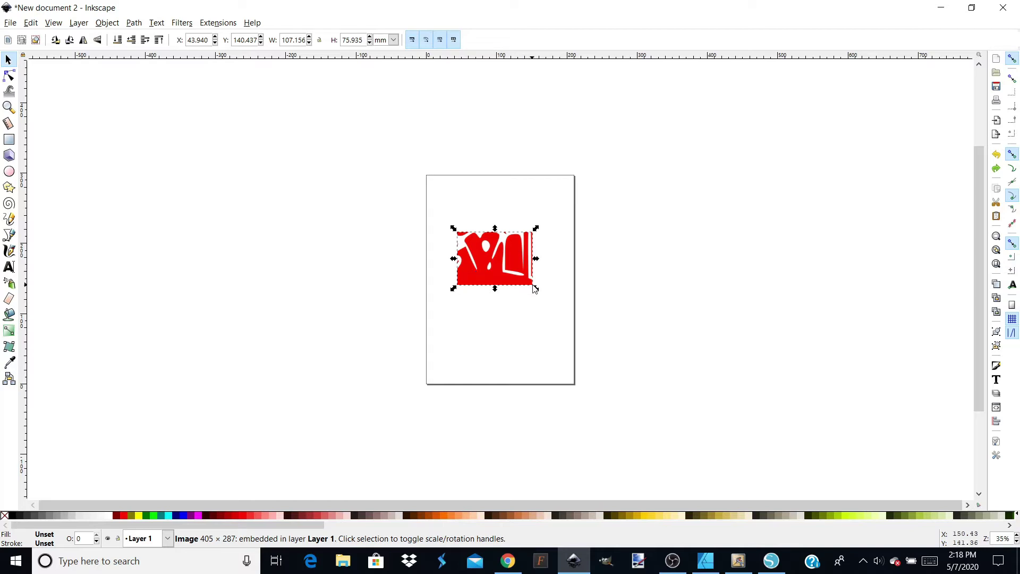
Step: Enlarge the embedded red and white image proportionally about its centre to about 331 by 285 mm
left_click_drag(536, 288, 587, 333)
key("ctrl+z")
left_click_drag(534, 288, 616, 365)
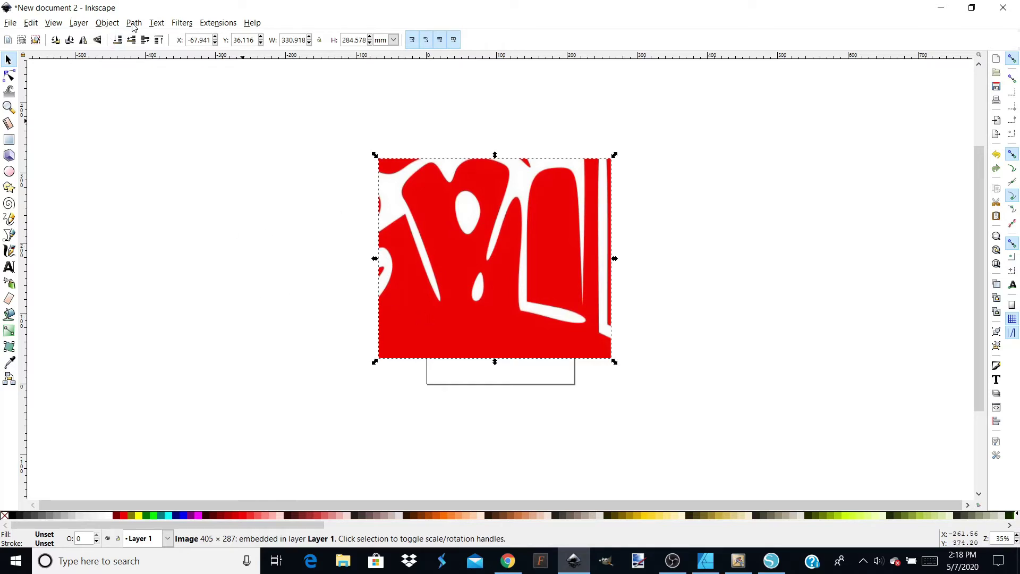
Step: Trace the image with Trace Bitmap using multiple-scan Colors, 2 scans, stacked and unsmoothed, with the background removed
left_click(133, 23)
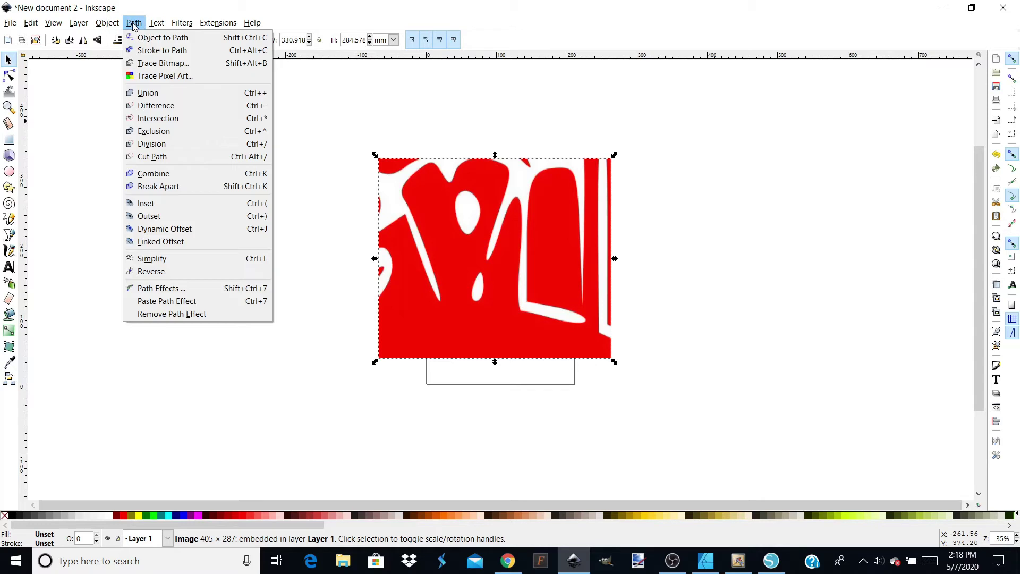
left_click(153, 65)
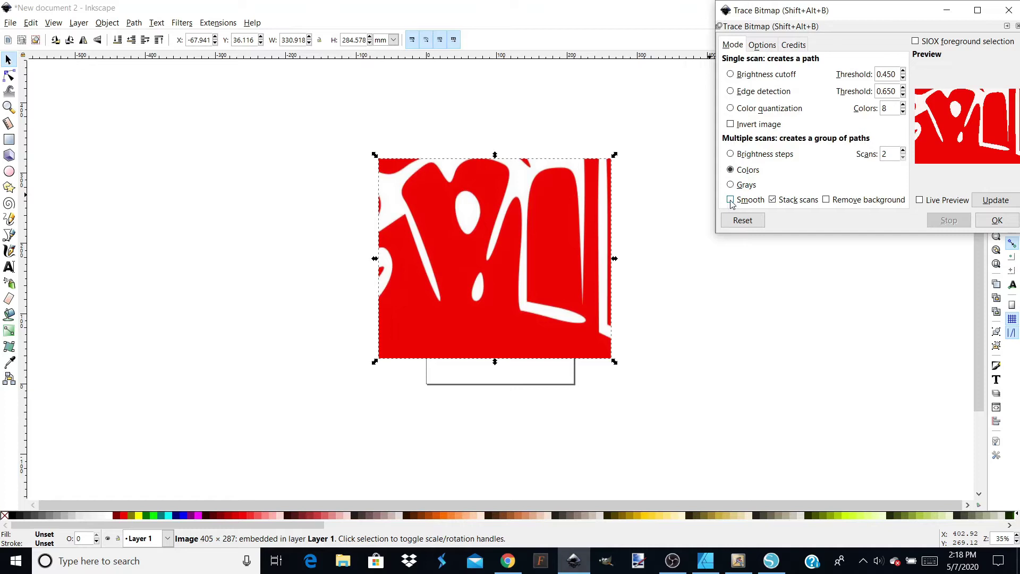
left_click(881, 156)
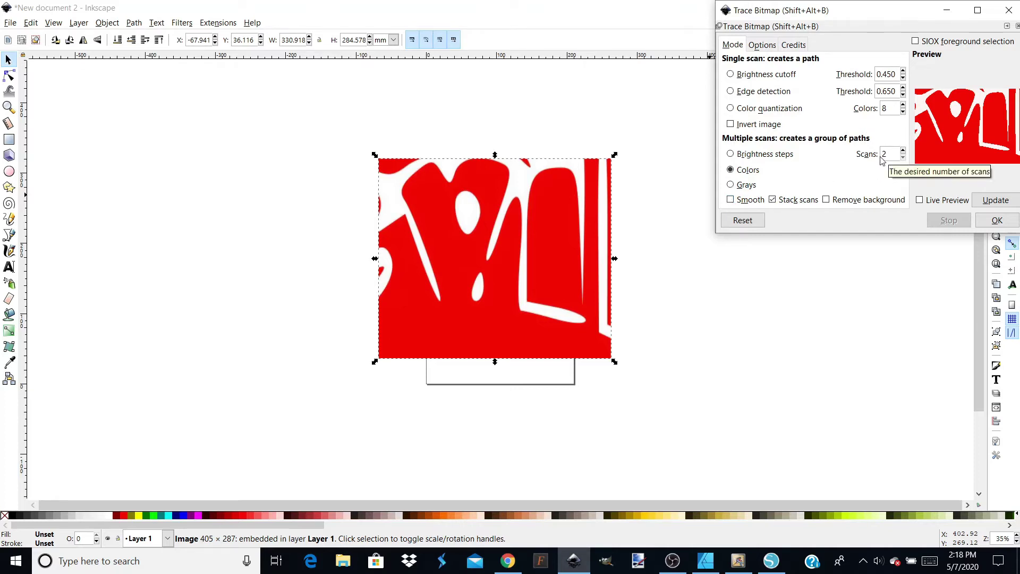
left_click(826, 201)
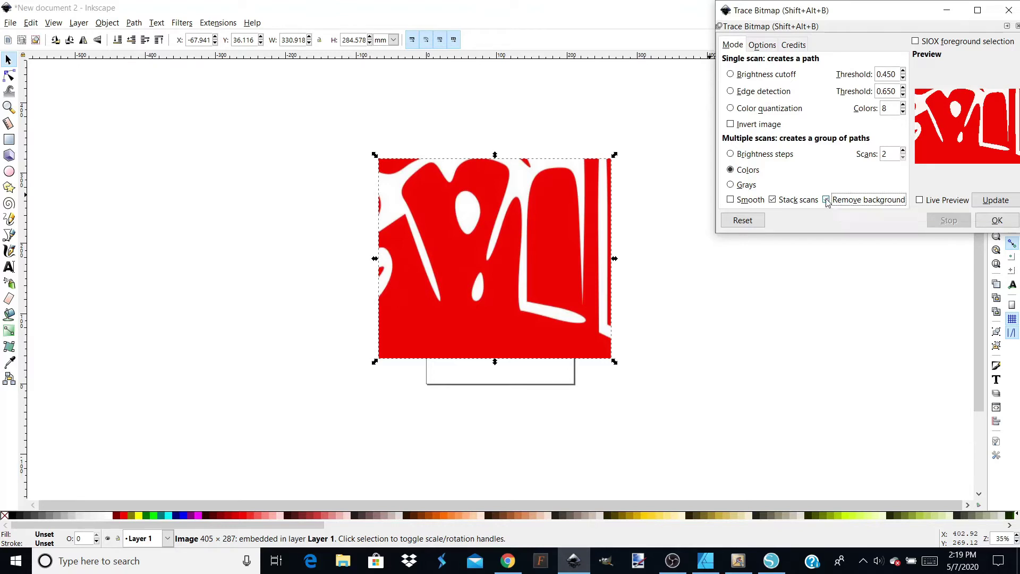
left_click(991, 204)
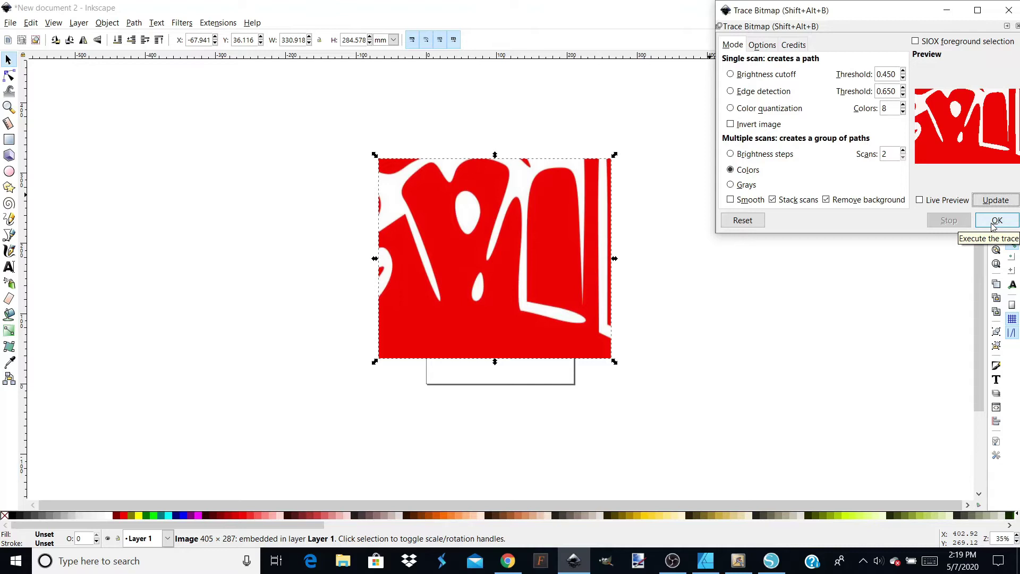
left_click(992, 225)
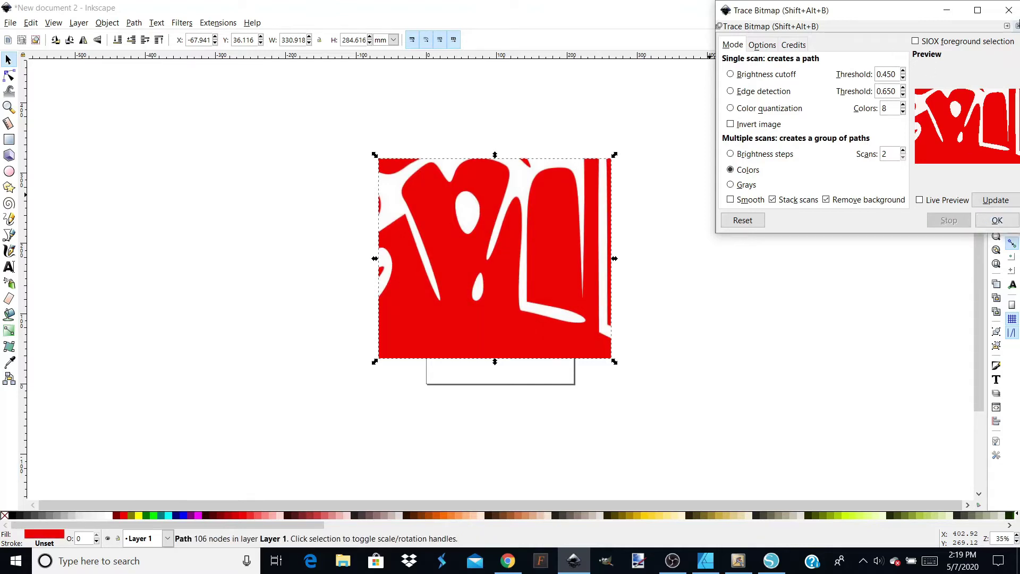
left_click(1011, 13)
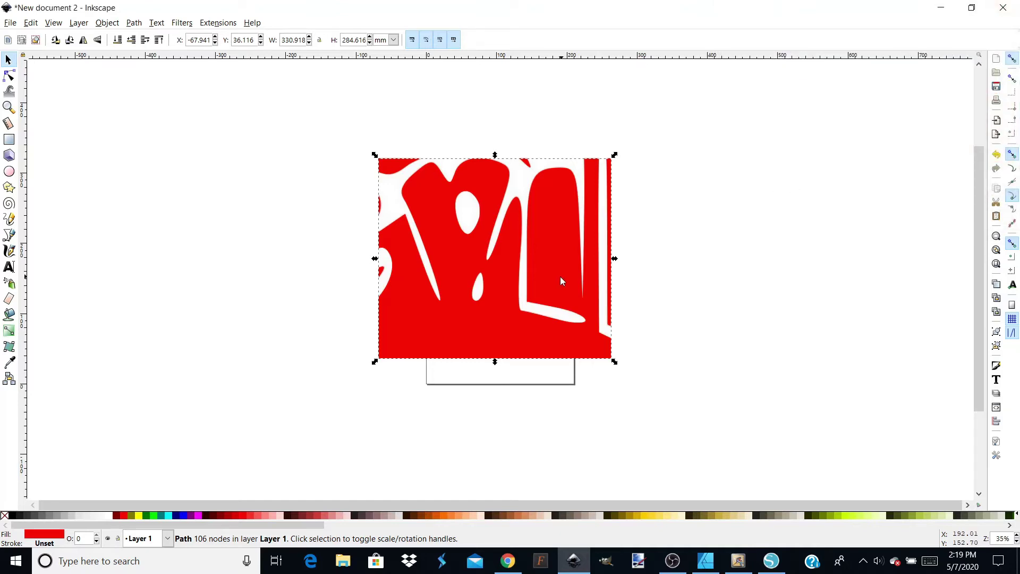
Step: Move the traced path off the original image and delete the original bitmap
left_click_drag(555, 277, 291, 269)
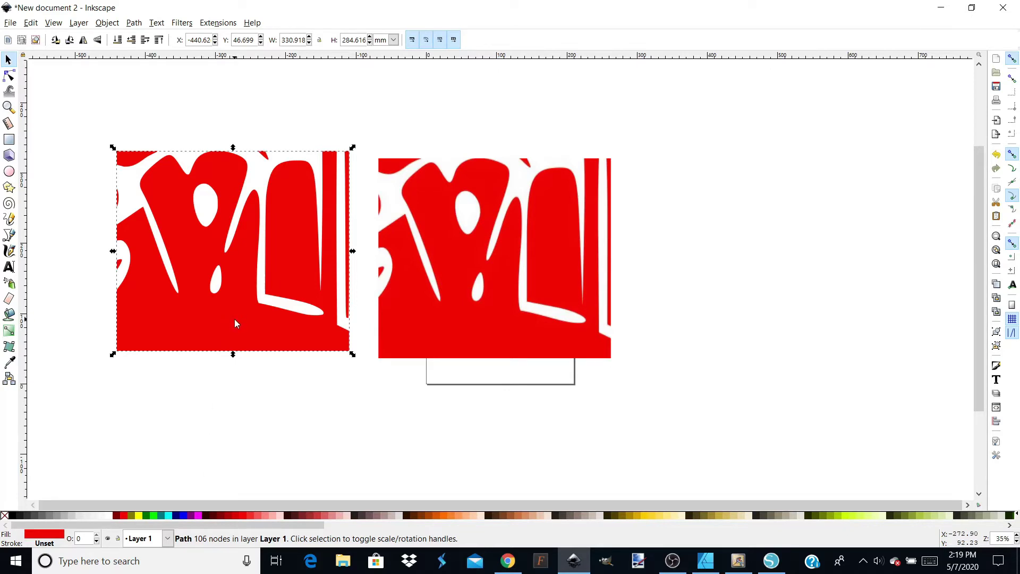
left_click(471, 344)
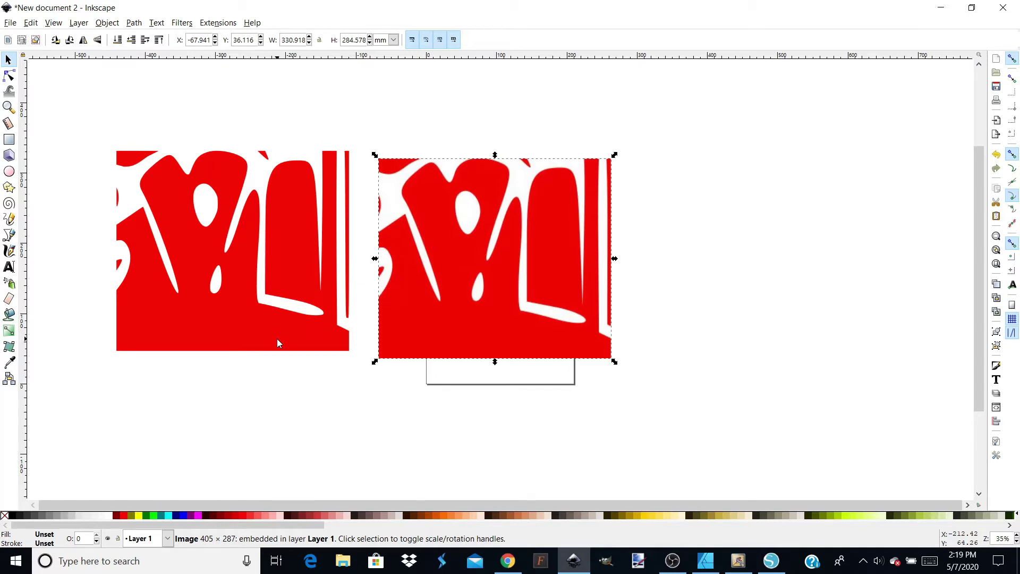
left_click(413, 331)
key("Delete")
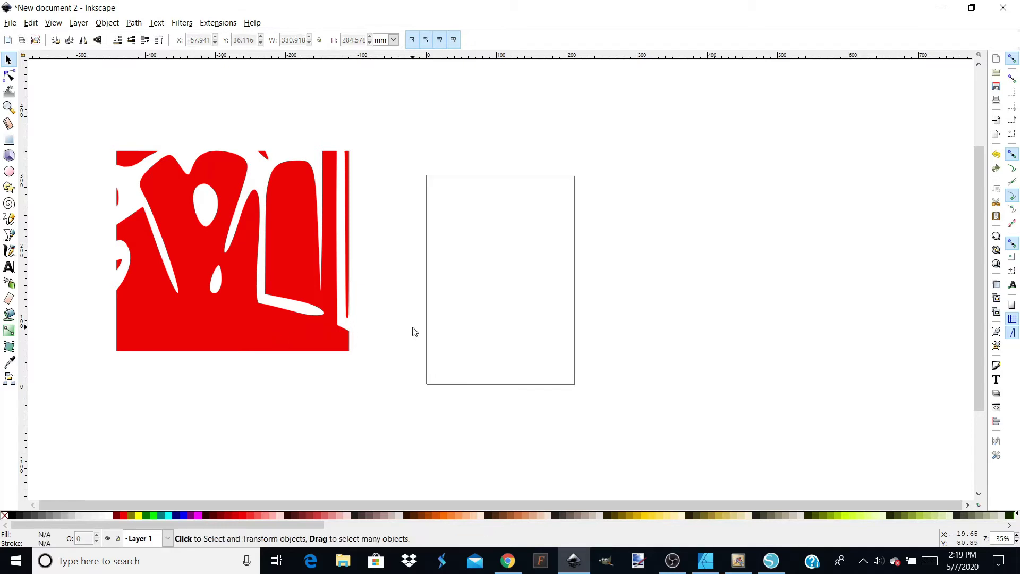
Step: Move the traced red path back over the page to about X -83, Y 38 mm and deselect it
left_click_drag(162, 332, 404, 349)
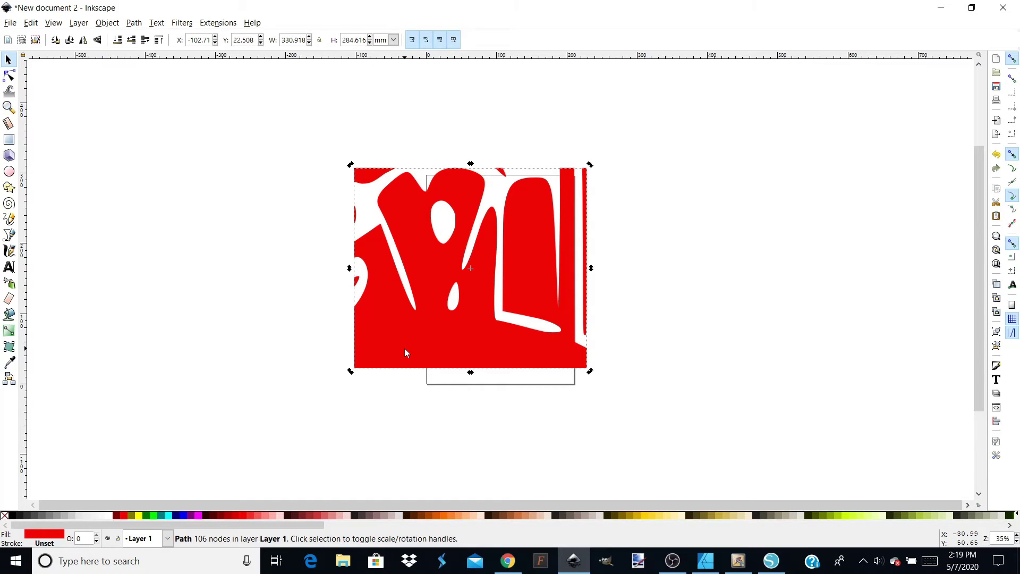
left_click(404, 349)
right_click(384, 338)
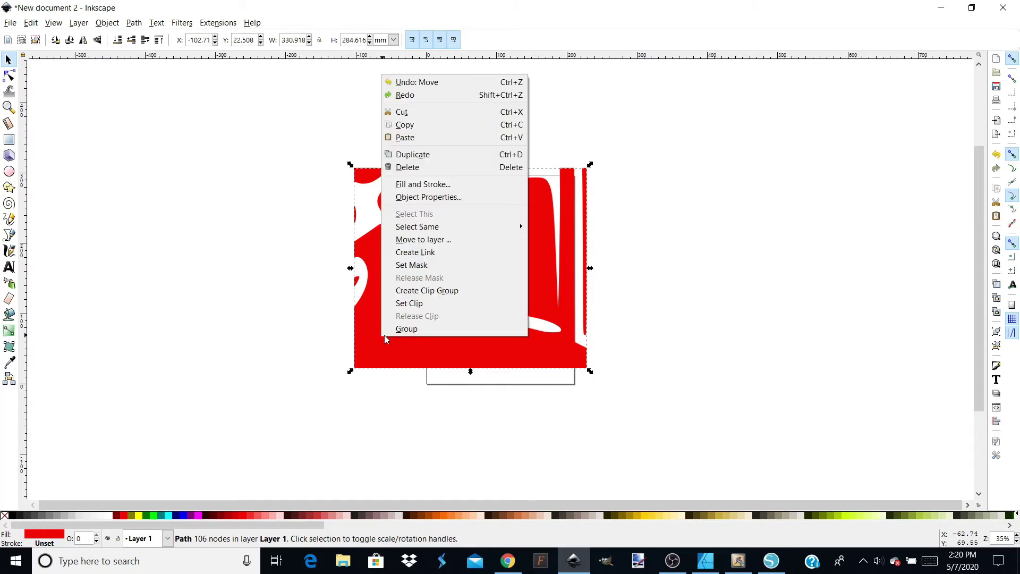
right_click(383, 338)
right_click(390, 333)
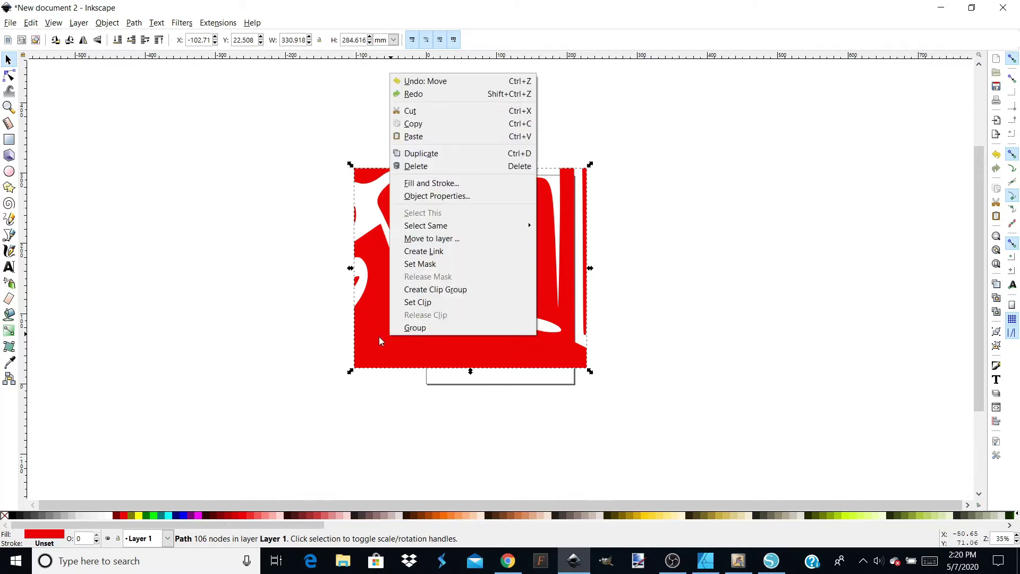
key("Escape")
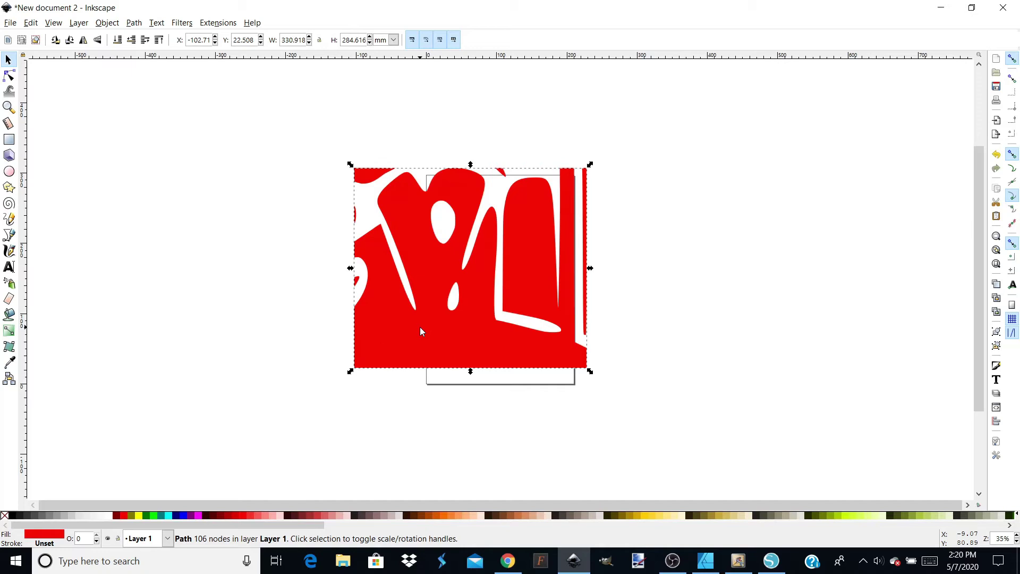
key("ctrl+z")
key("ctrl+z")
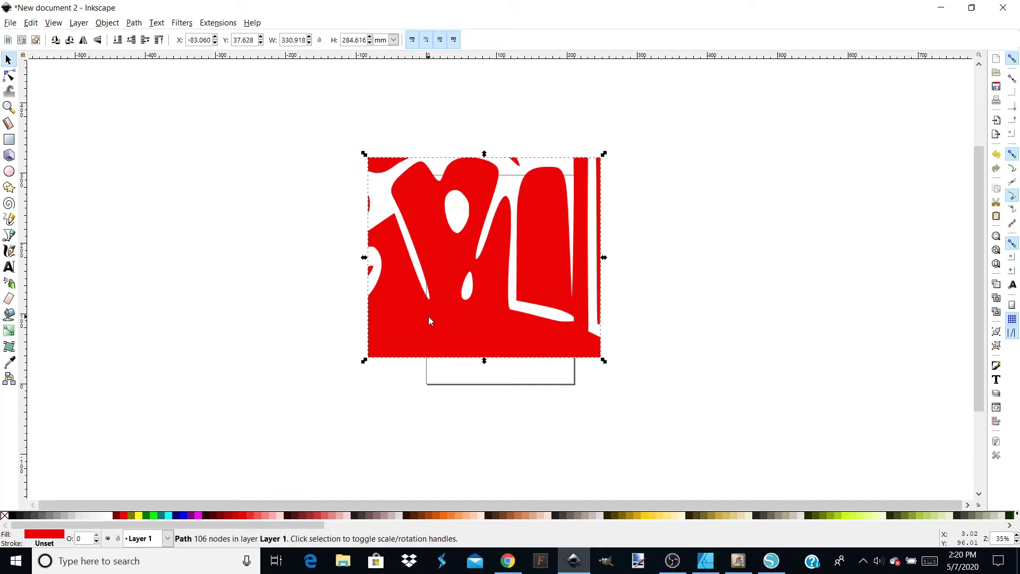
left_click(384, 328)
left_click(290, 247)
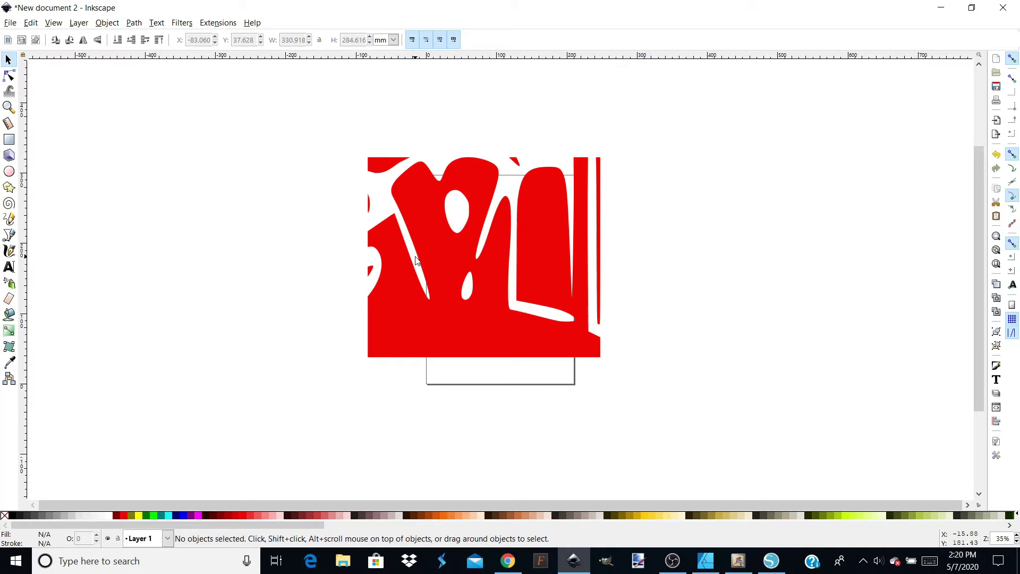
Step: Set the Eraser width to 10 and erase a thin channel joining the middle slanted white stroke to the teardrop below it
key("shift")
key("plus")
key("plus")
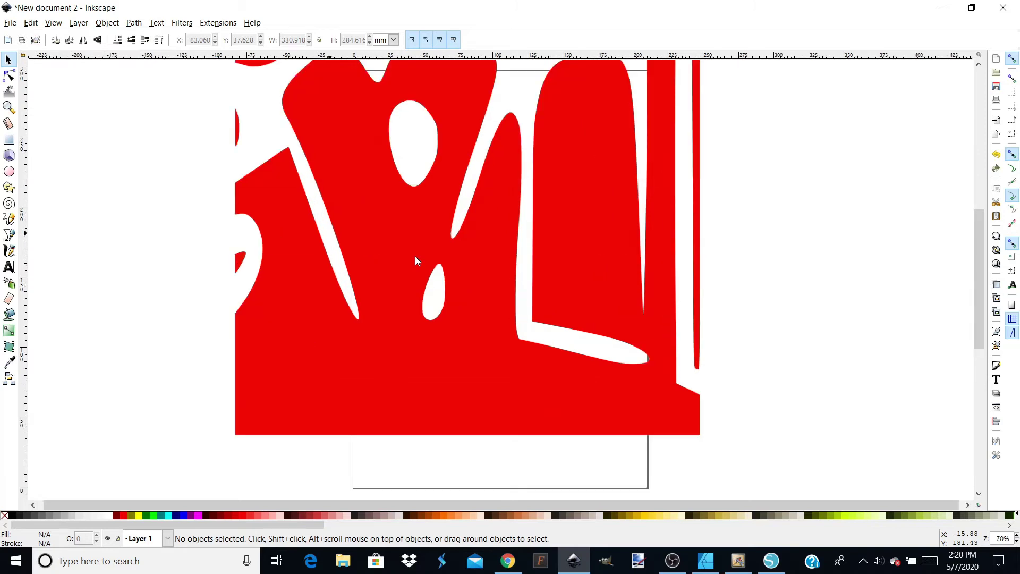
key("plus")
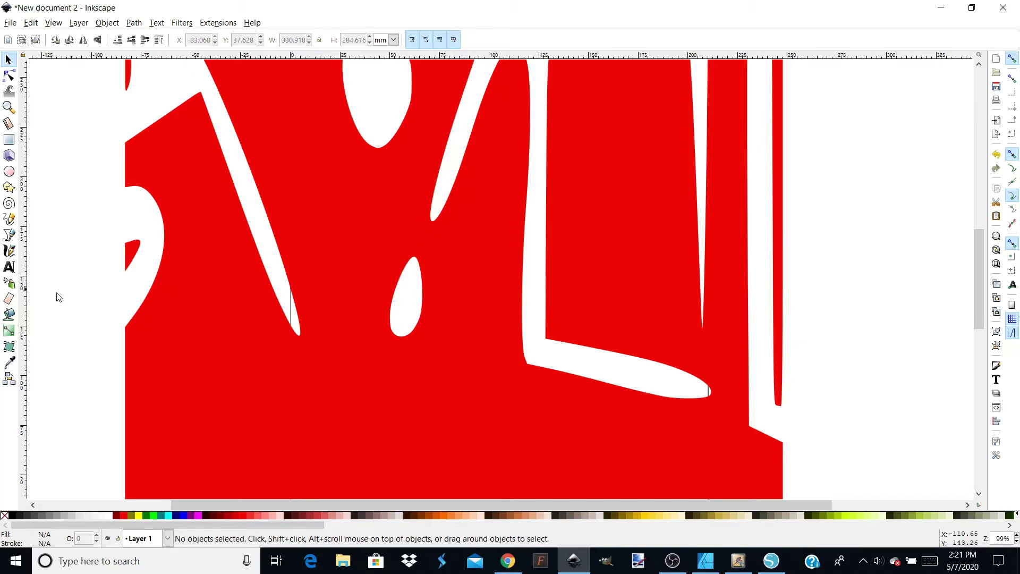
left_click(9, 300)
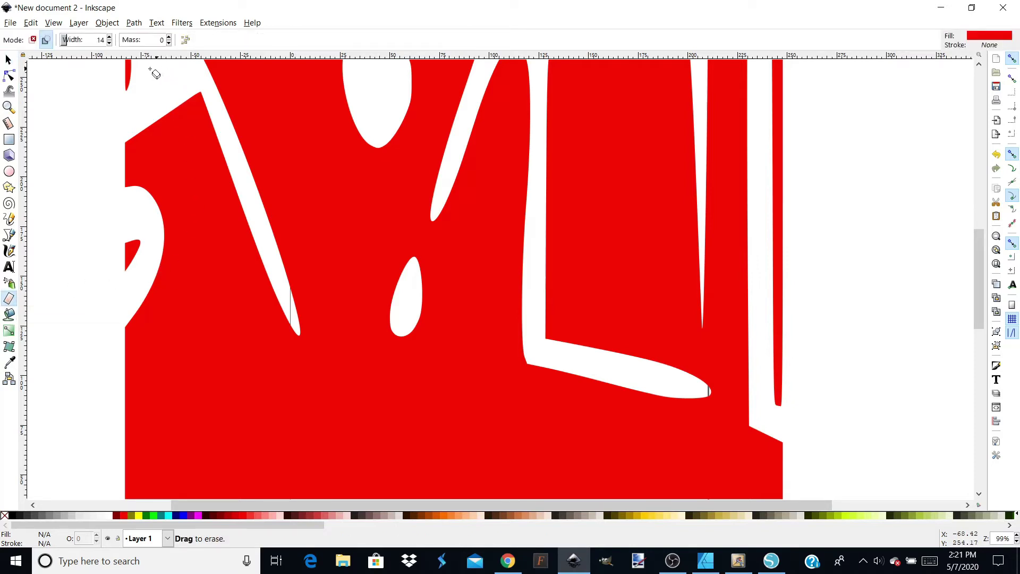
left_click(109, 46)
left_click(109, 47)
left_click(109, 47)
left_click_drag(438, 209, 412, 271)
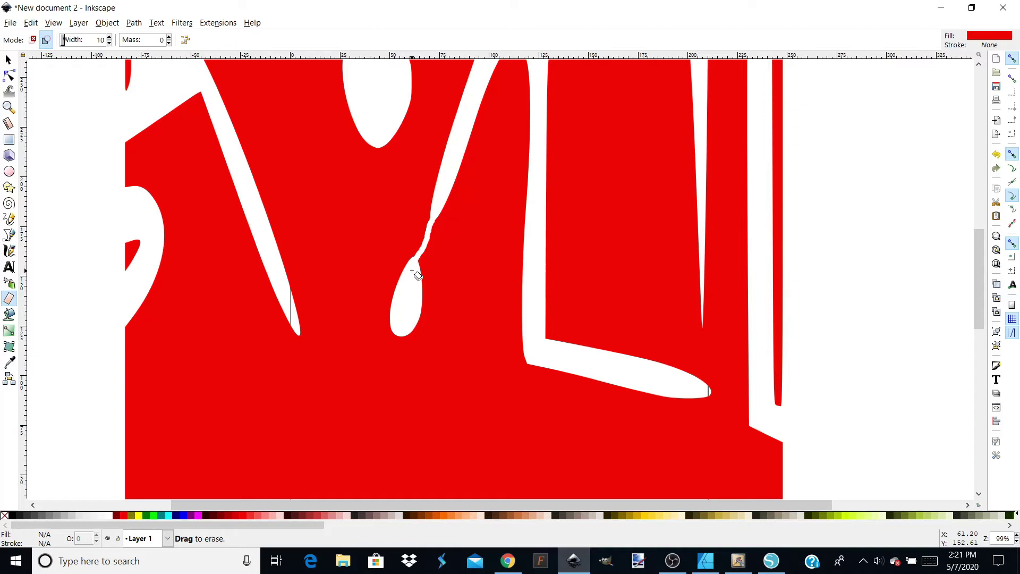
Step: Edit the red path's nodes and delete the dense cluster along the upper part of the erased channel
left_click(10, 76)
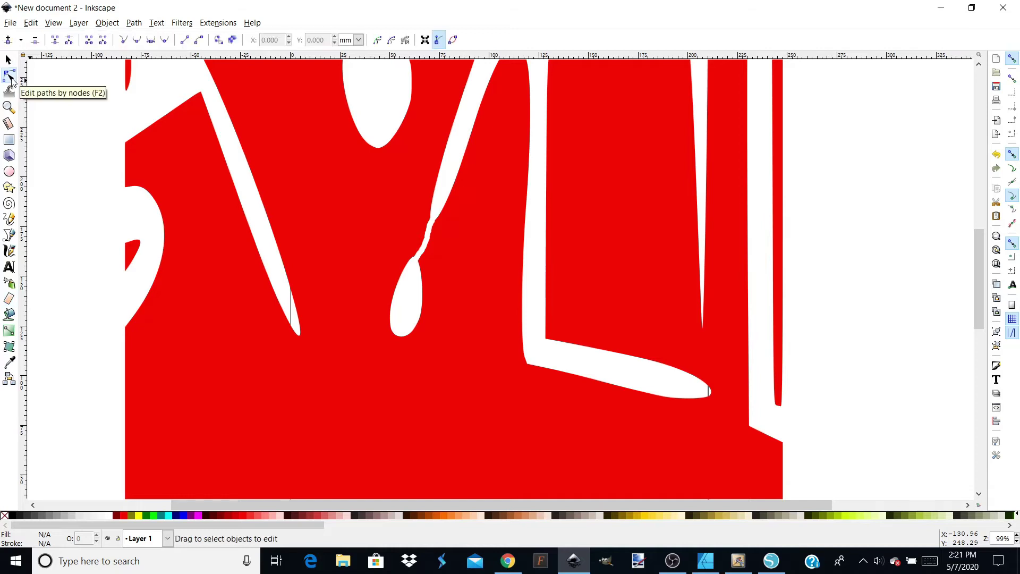
left_click(465, 253)
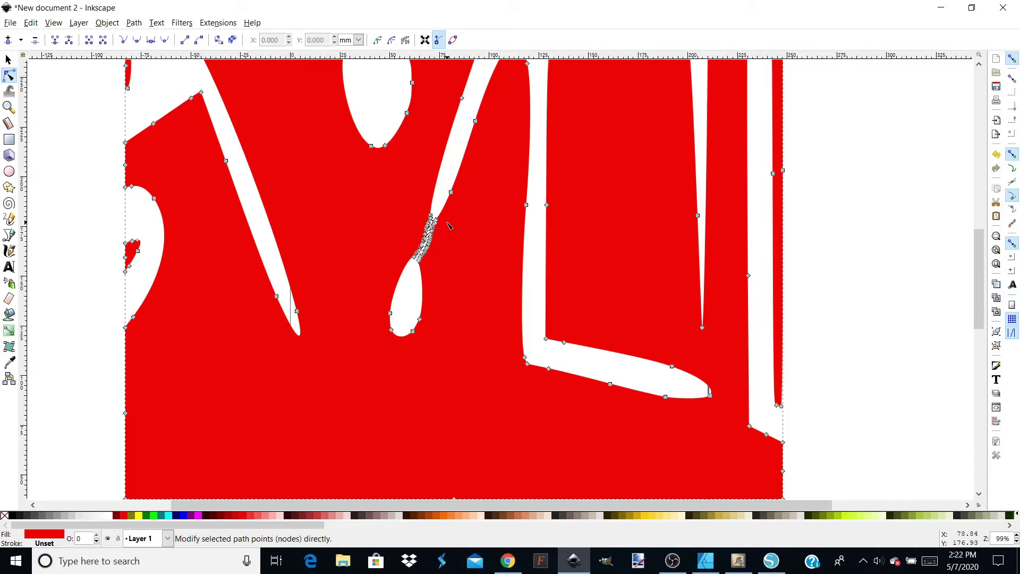
key("plus")
key("plus")
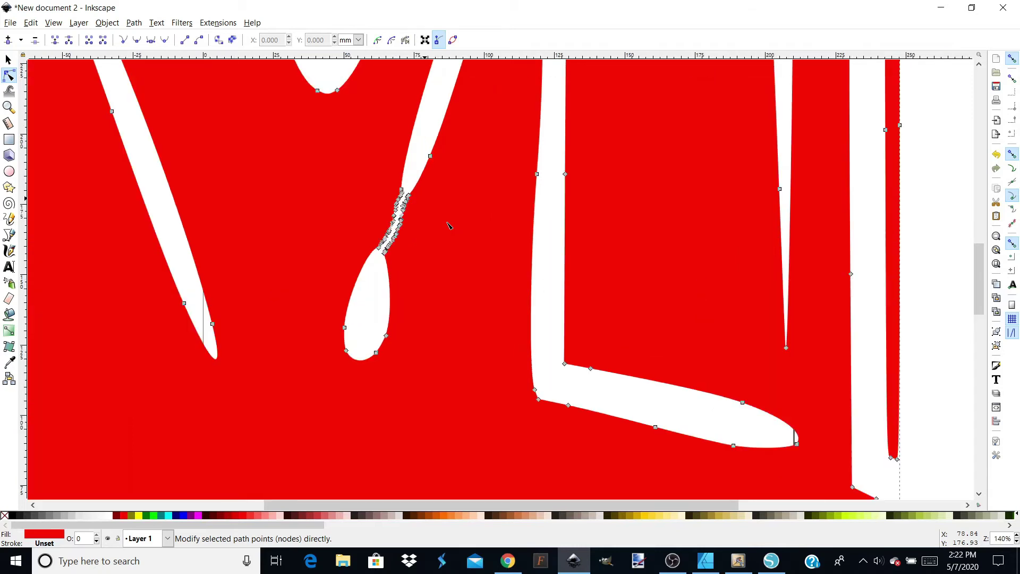
key("plus")
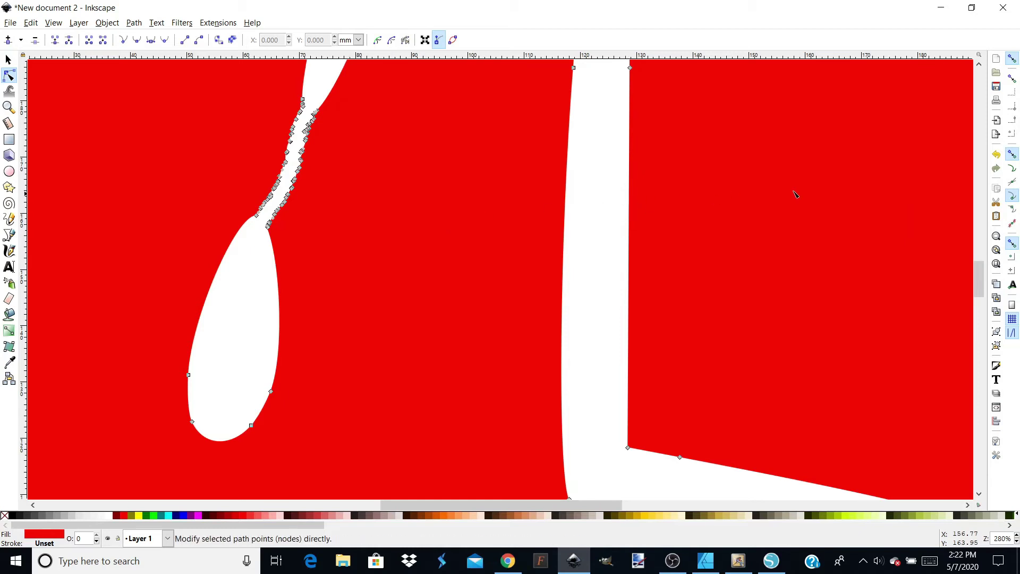
left_click_drag(980, 287, 982, 275)
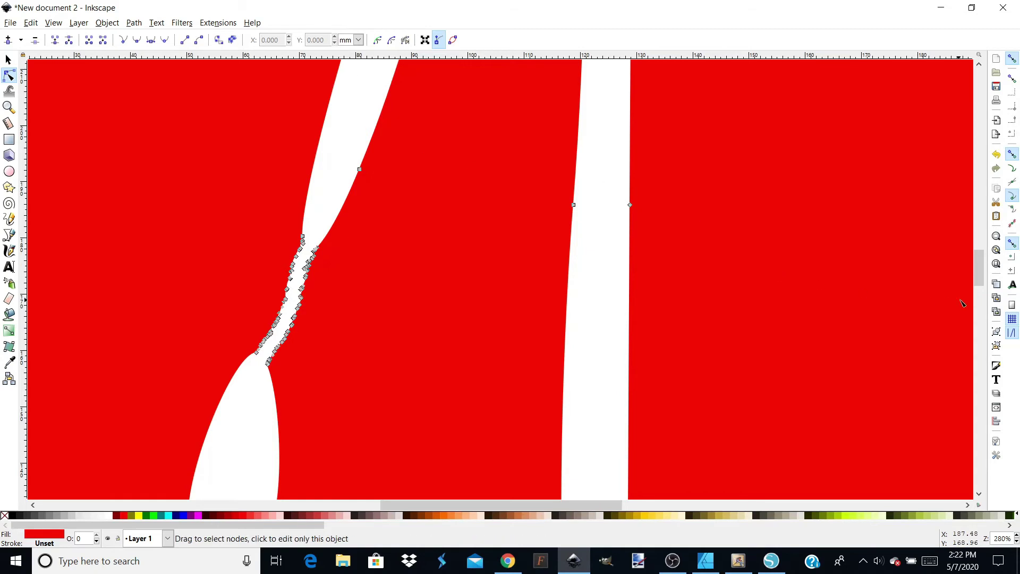
left_click_drag(980, 281, 980, 259)
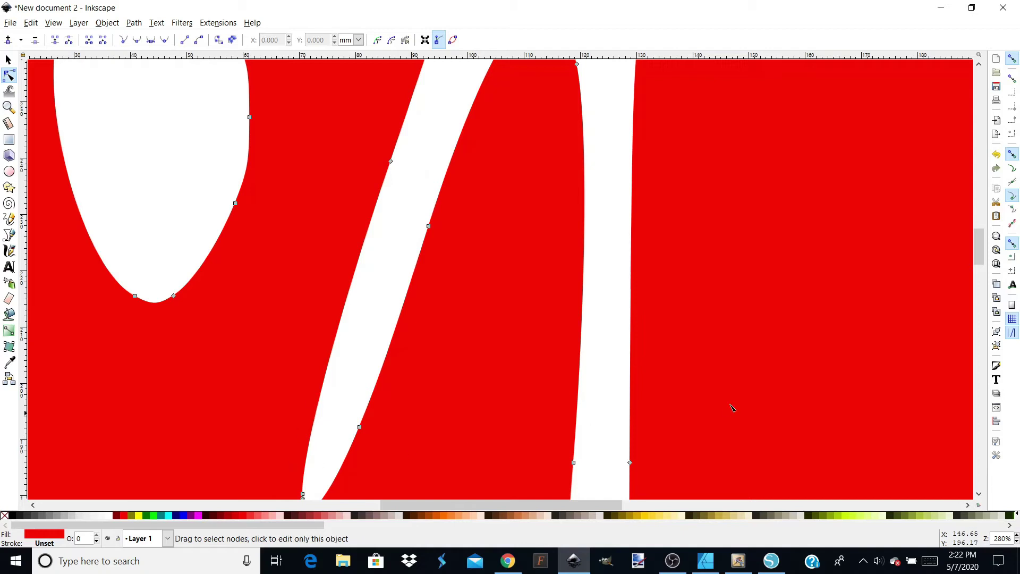
left_click_drag(983, 258, 982, 292)
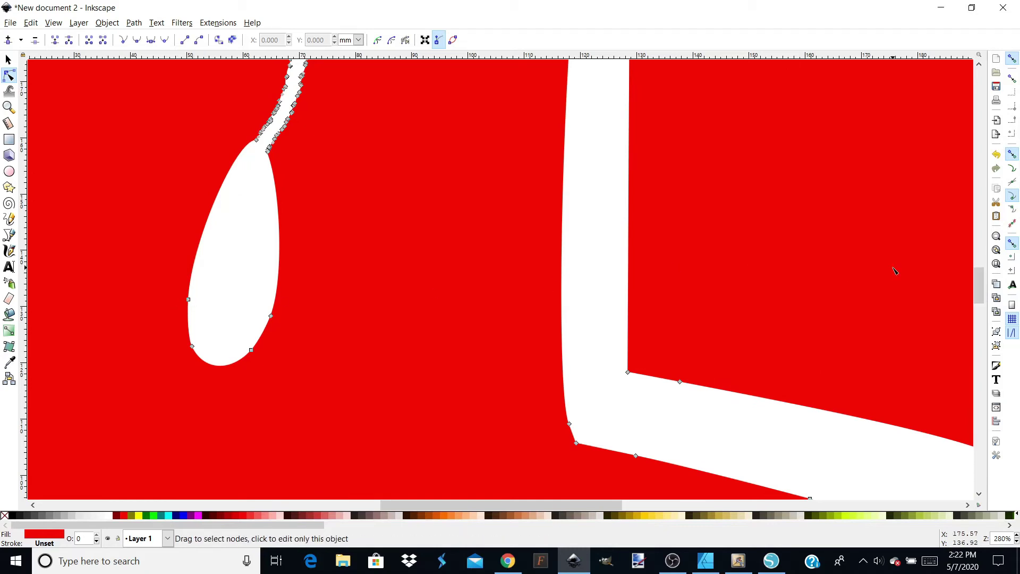
left_click_drag(984, 289, 980, 271)
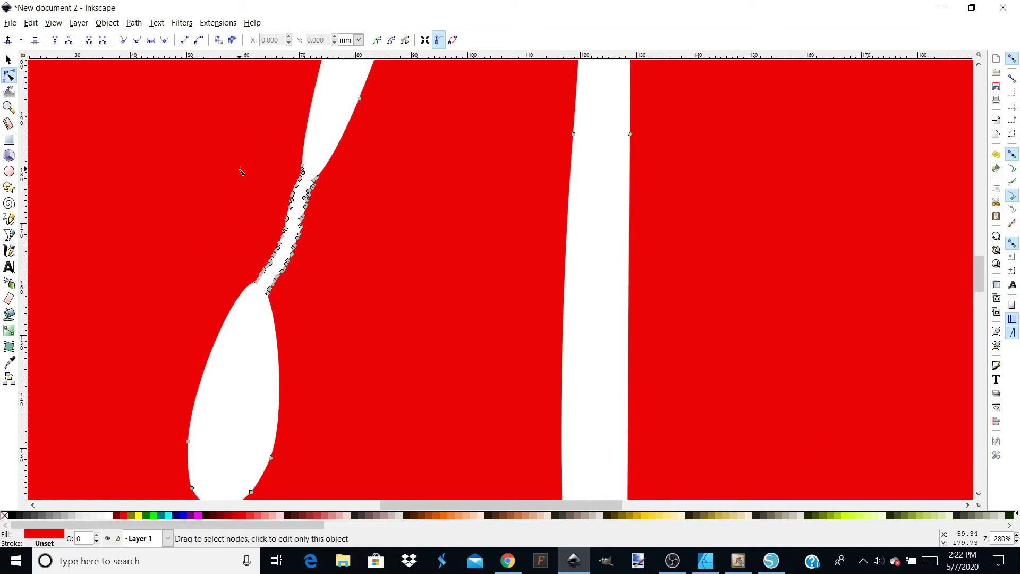
left_click_drag(296, 154, 214, 309)
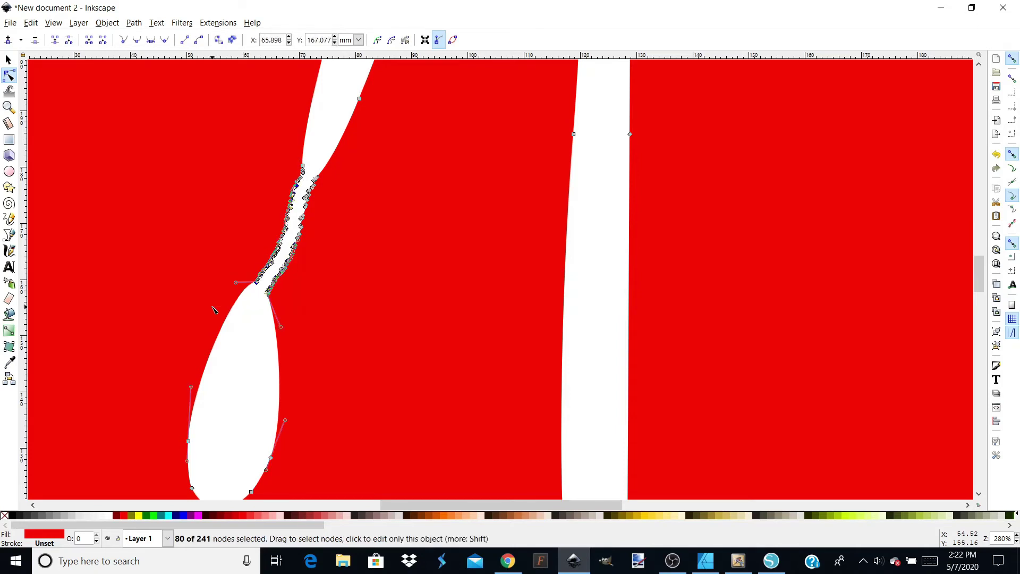
left_click_drag(278, 151, 342, 301)
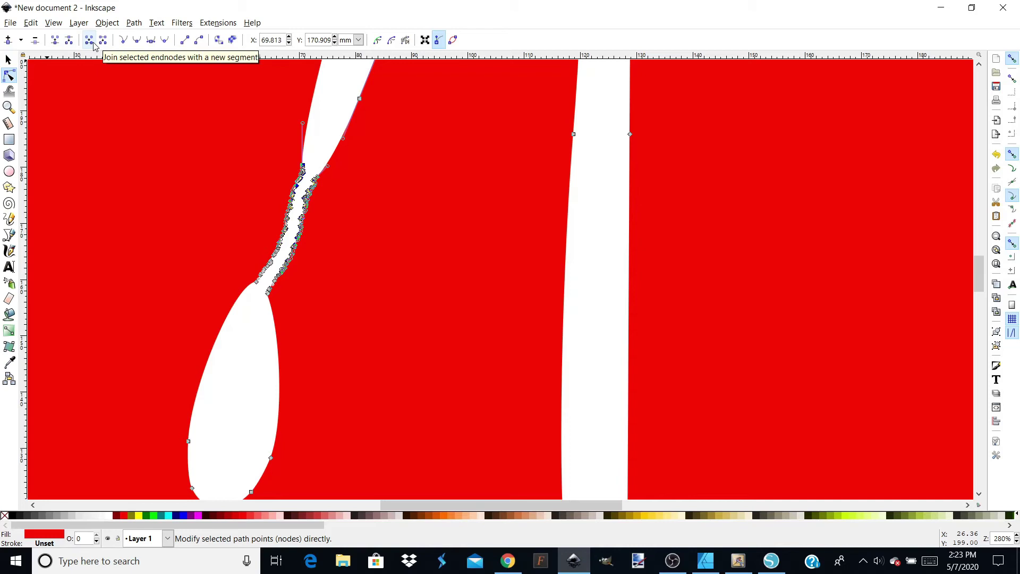
left_click(35, 42)
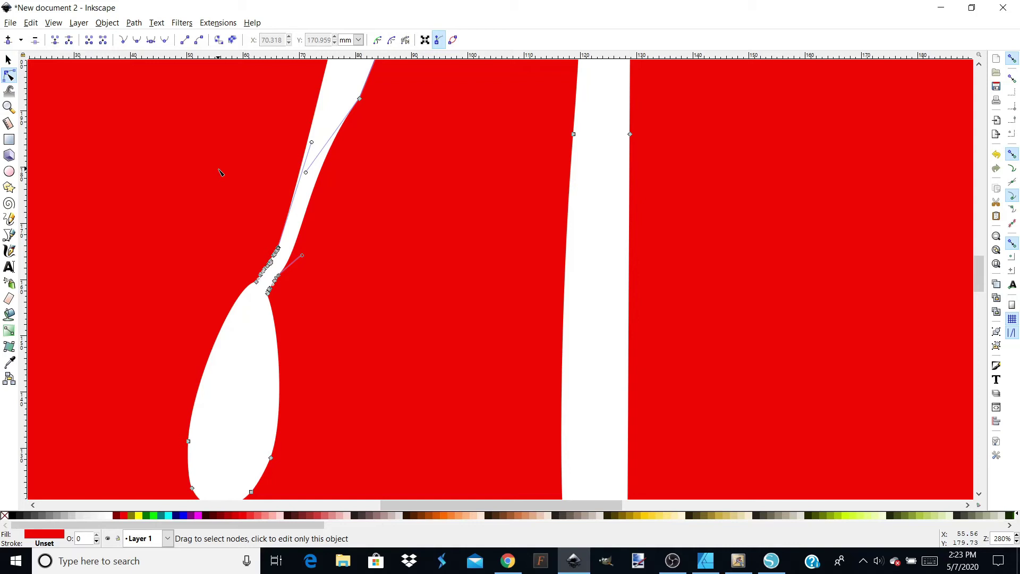
Step: Delete the remaining clustered nodes above the teardrop and pull the crossing curve handle up to reopen the channel with a smooth edge
left_click_drag(258, 232, 321, 327)
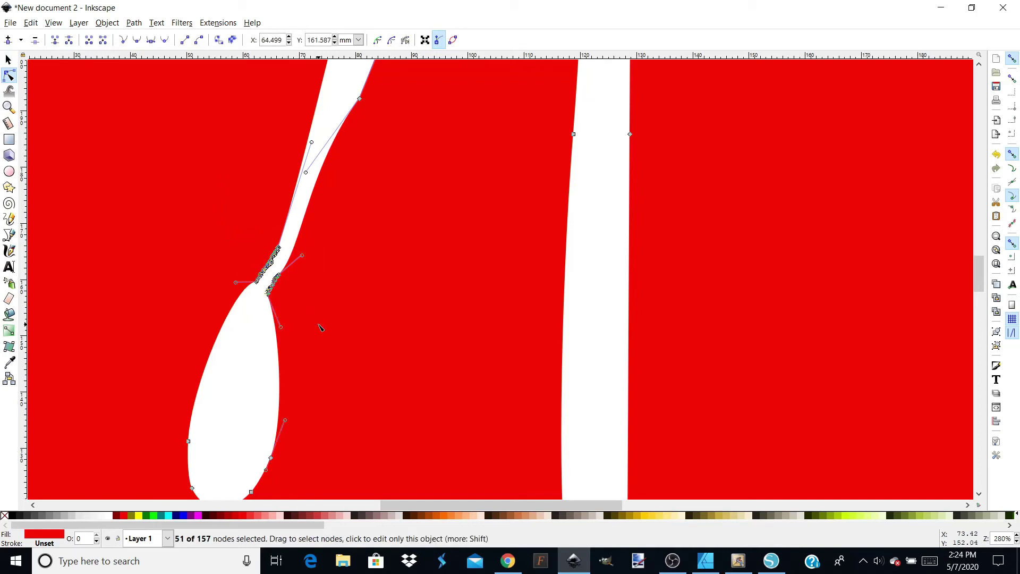
left_click(34, 41)
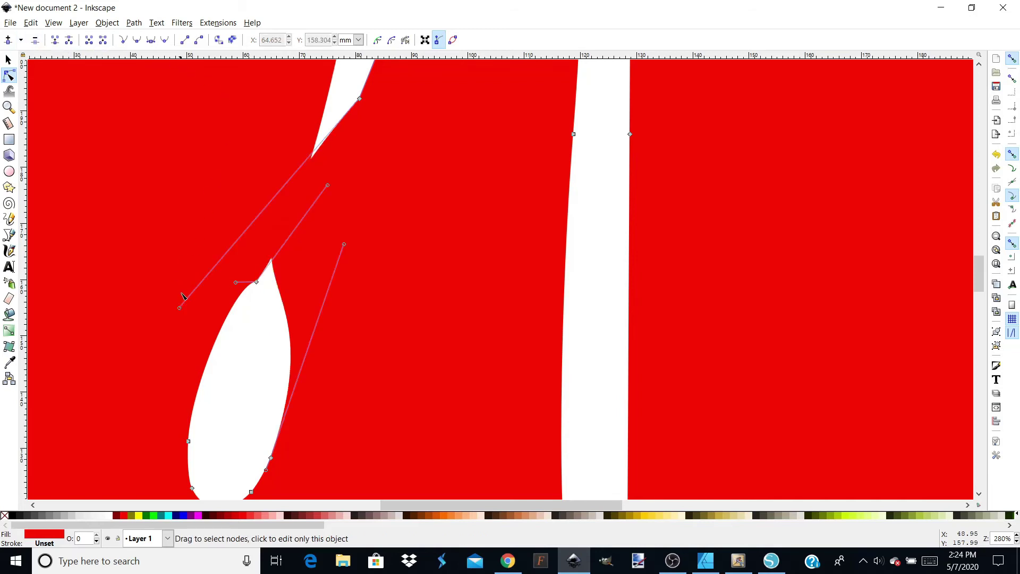
left_click_drag(179, 307, 359, 106)
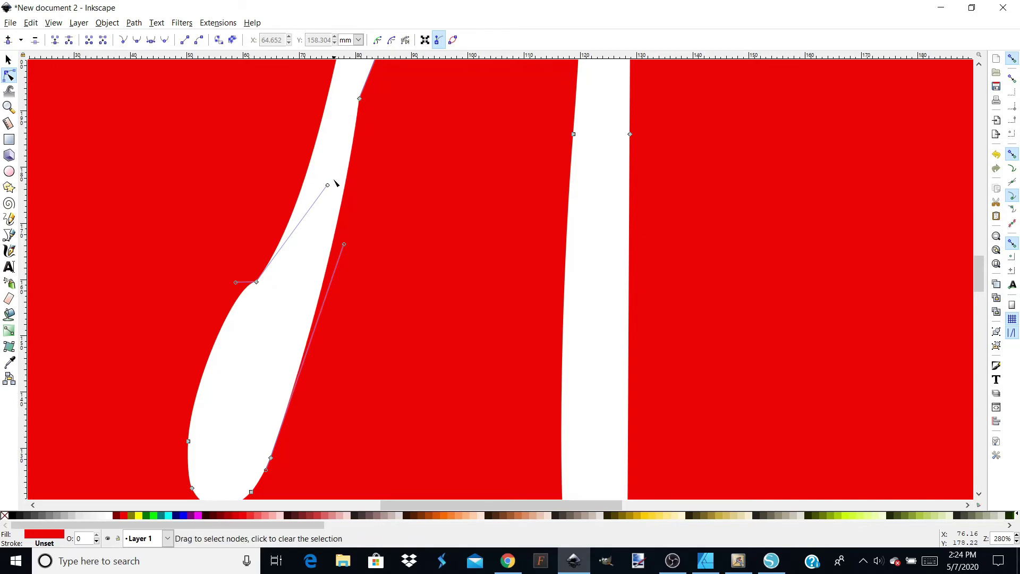
Step: Straighten the edge above the teardrop at its cusp node, then delete that node and the kink node on the joined stroke's opposite edge
left_click_drag(328, 186, 252, 270)
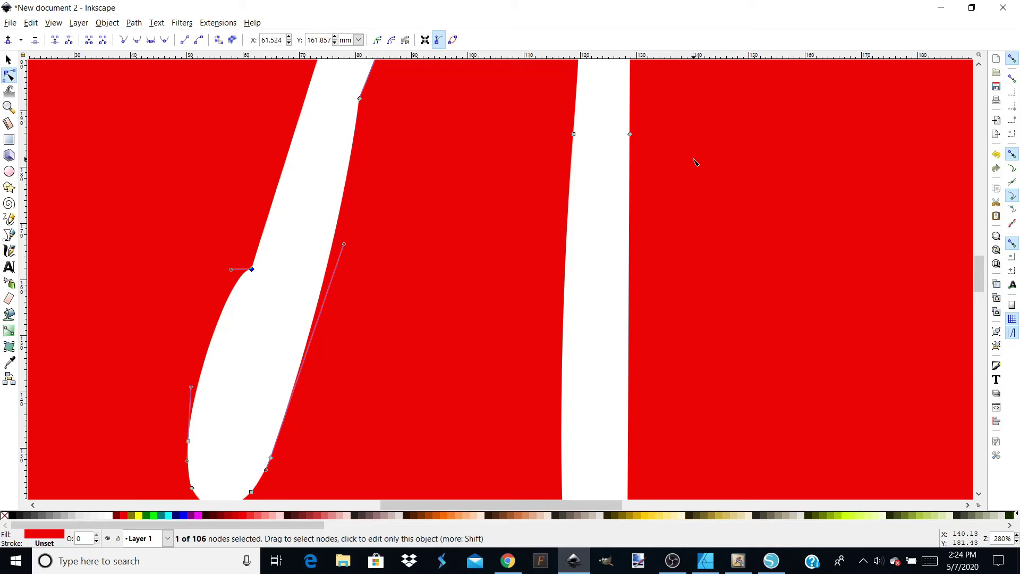
key("minus")
key("minus")
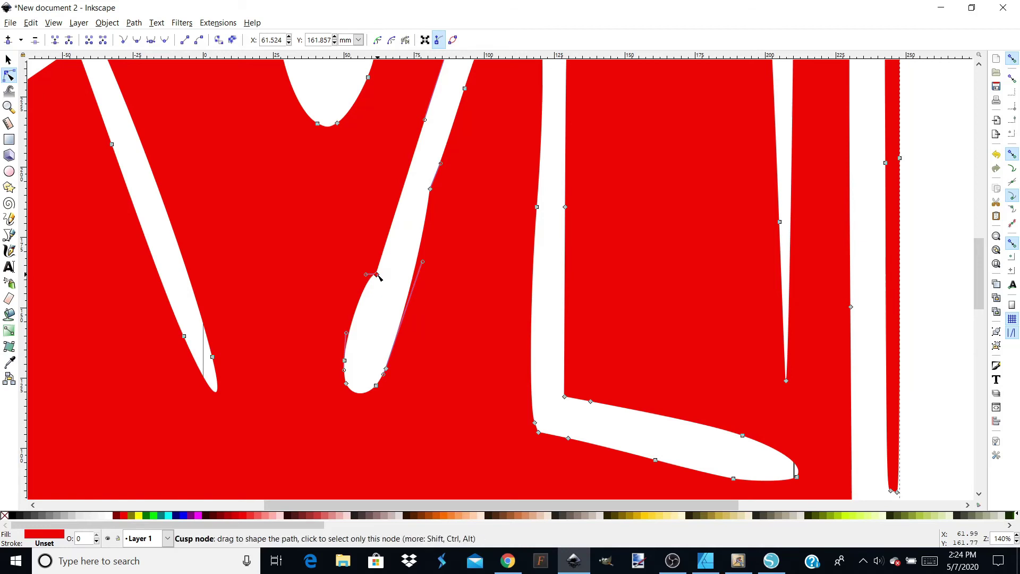
left_click(376, 274)
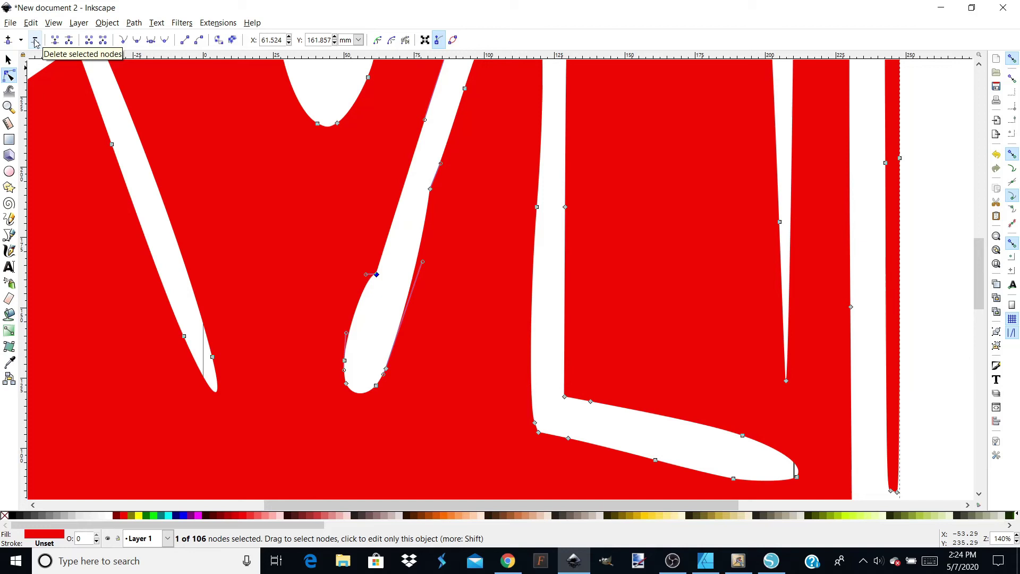
left_click(35, 42)
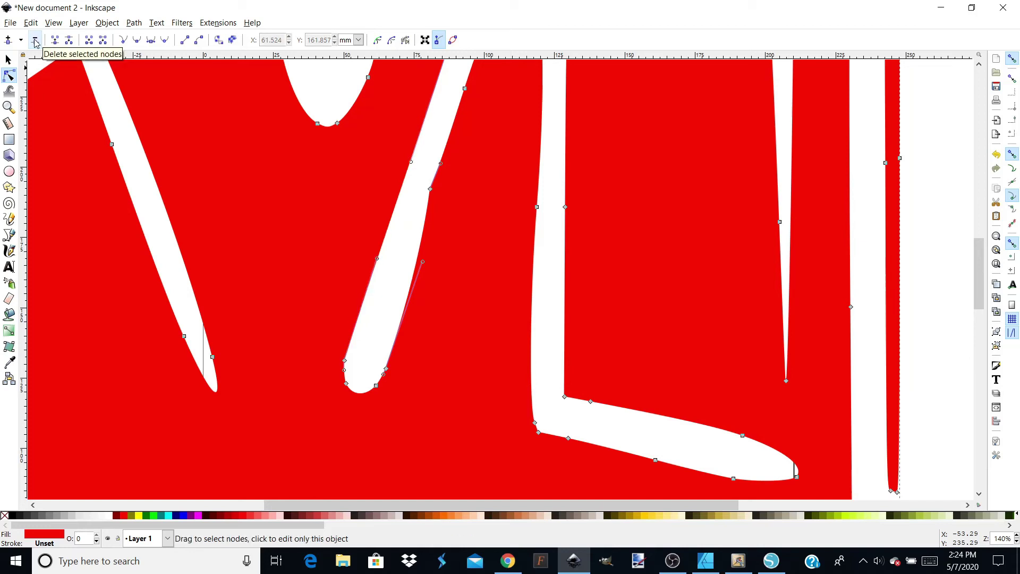
left_click(431, 189)
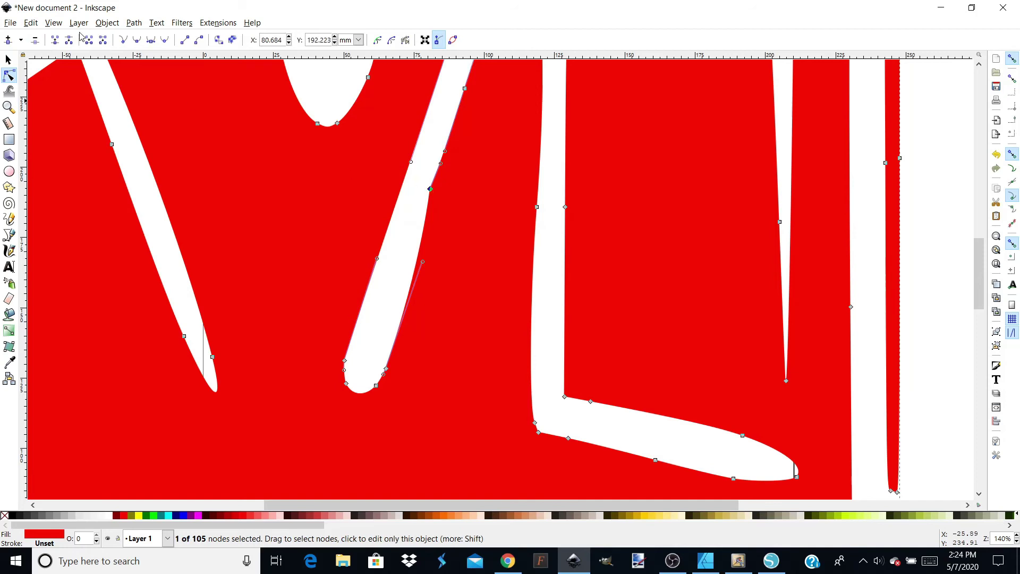
left_click(36, 42)
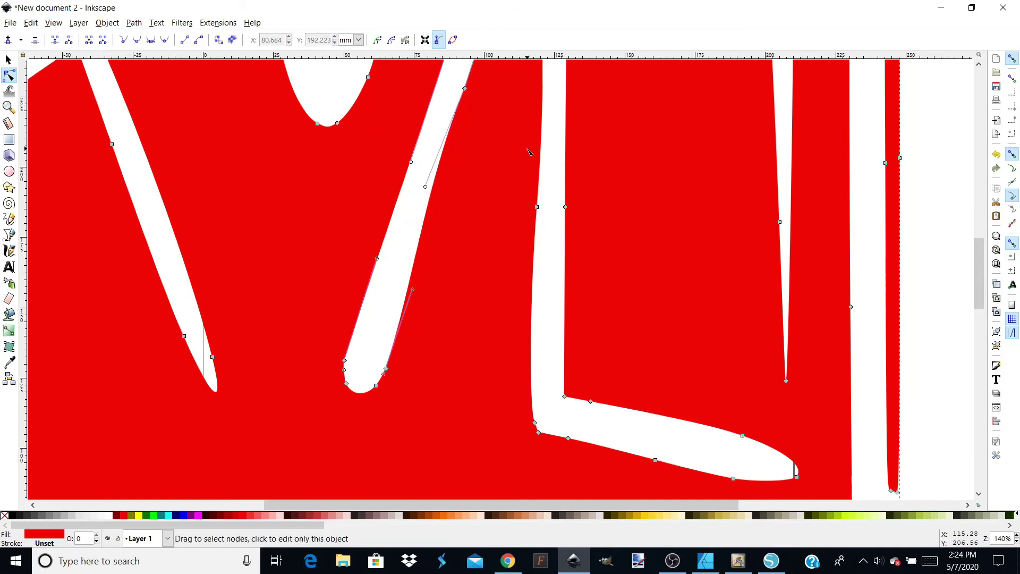
Step: Adjust the curve handles along both edges of the joined slanted stroke to form a smooth taper, and return to object selection
left_click_drag(979, 273, 979, 262)
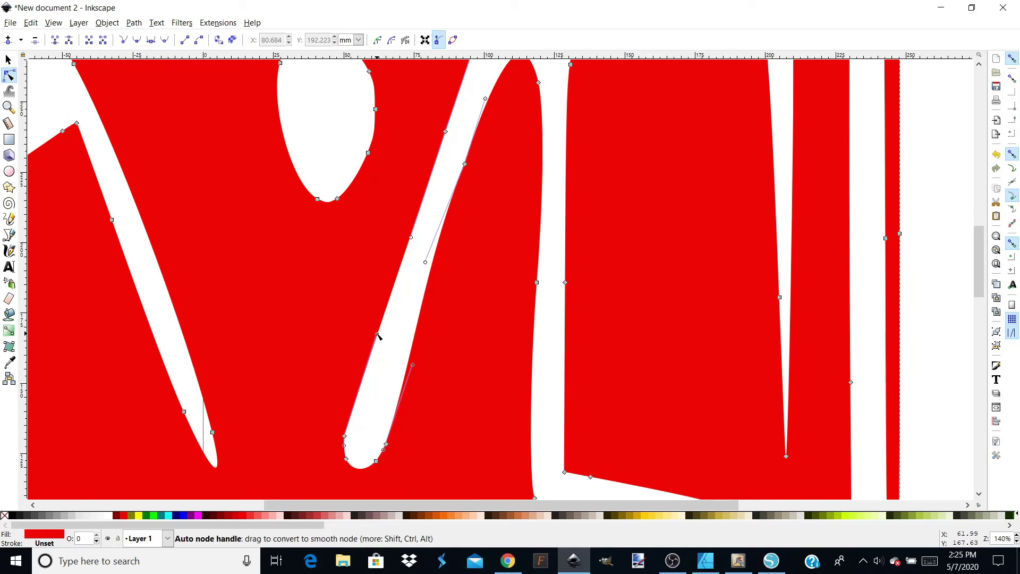
left_click_drag(377, 334, 370, 328)
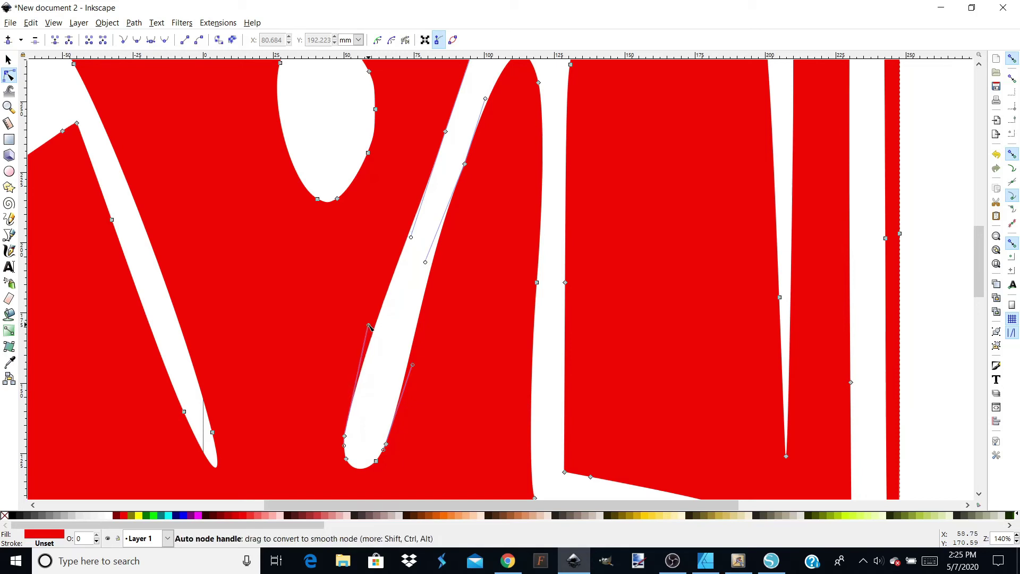
mouse_move(412, 365)
left_mouse_down()
mouse_move(428, 380)
mouse_move(416, 371)
left_mouse_up()
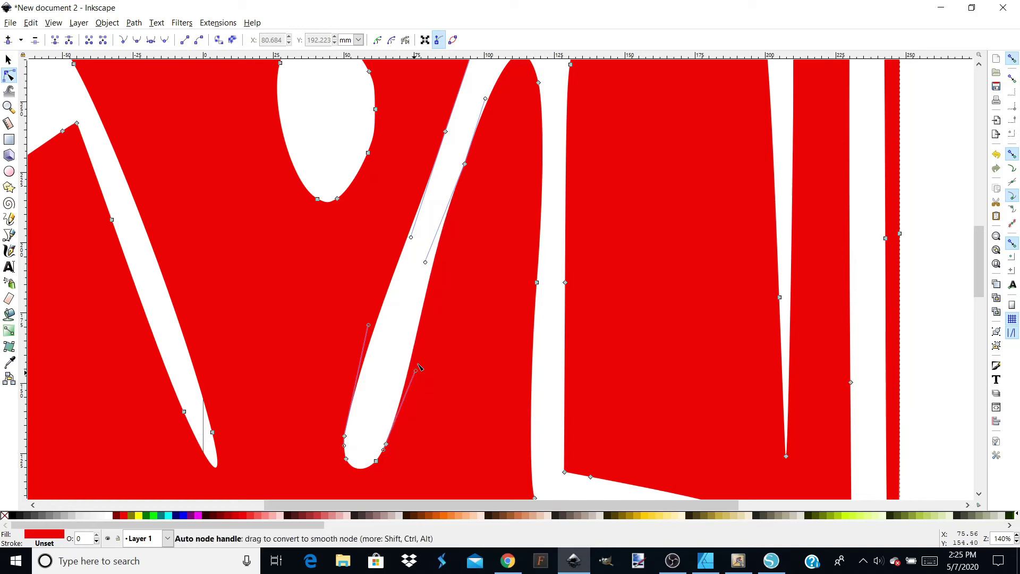
left_click_drag(425, 261, 434, 264)
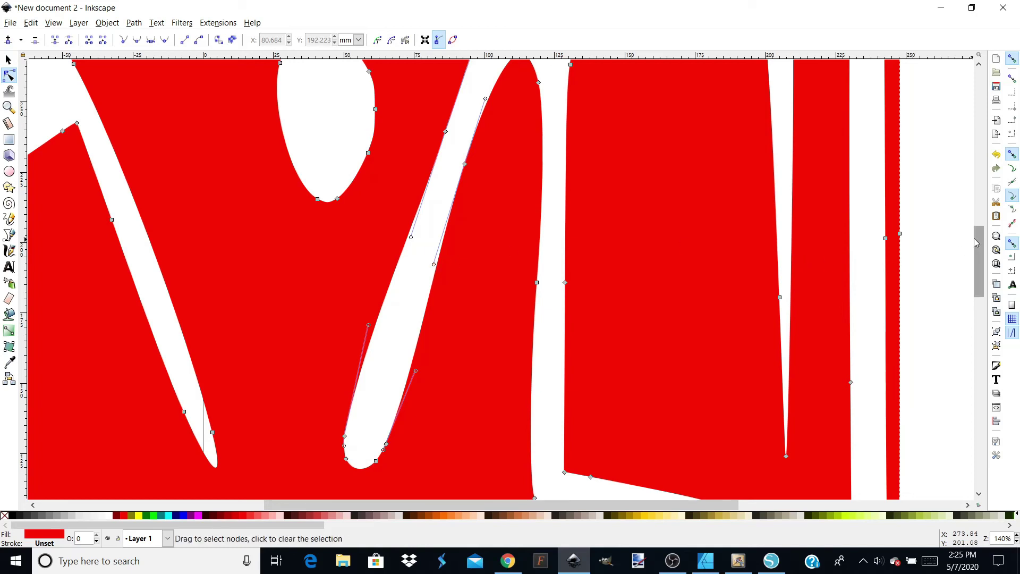
key("minus")
key("minus")
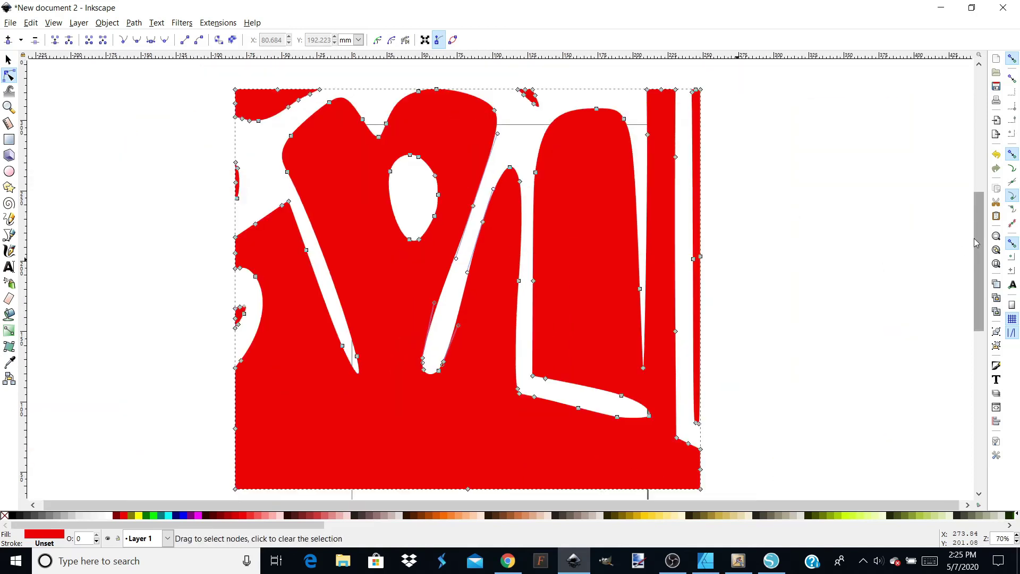
left_click(8, 61)
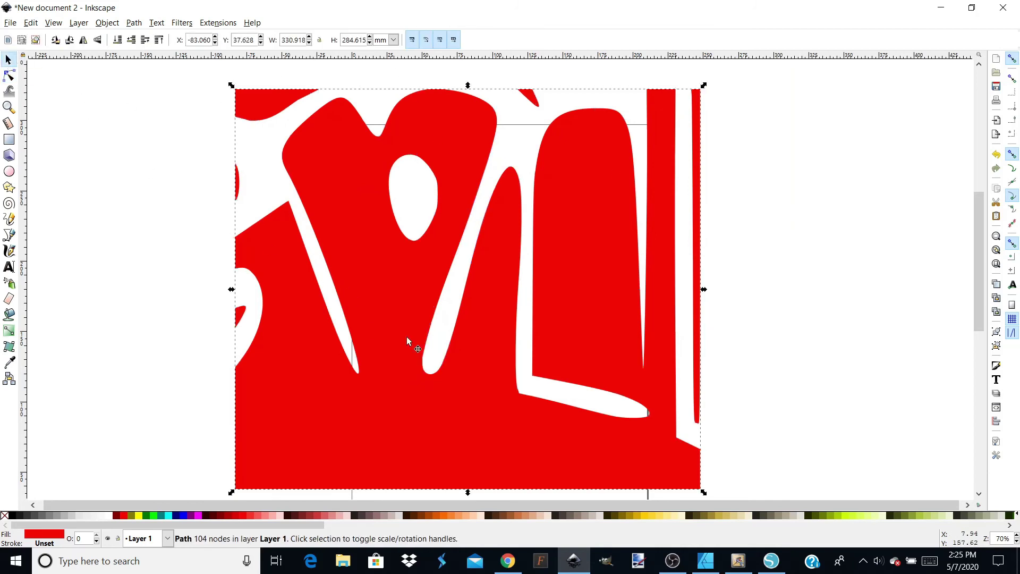